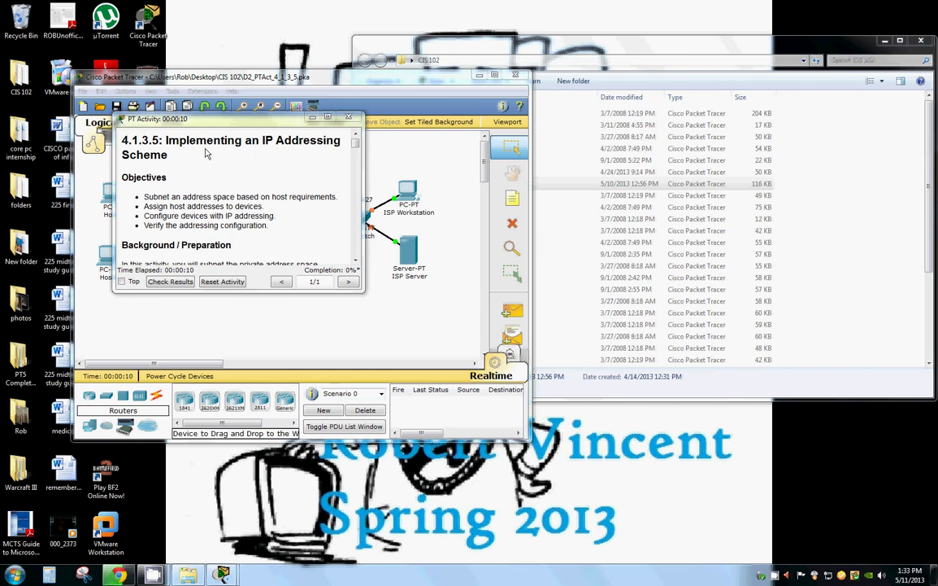
- Snap the PT Activity instructions to the left half and the Packet Tracer workspace to the right half
{"action": "left_click_drag", "start_coordinate": [234, 118], "coordinate": [0, 90]}
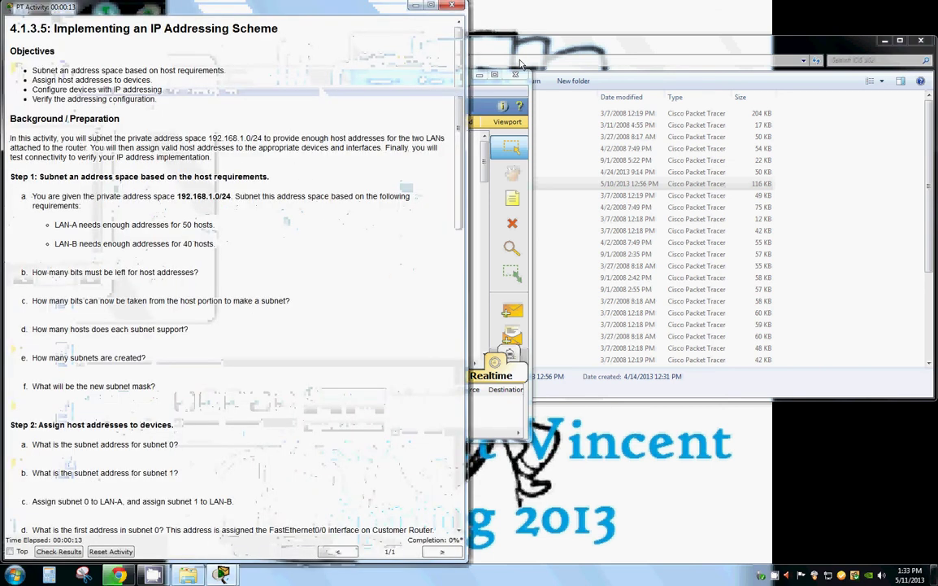
{"action": "left_click", "coordinate": [500, 98]}
{"action": "key", "text": "super+Right"}
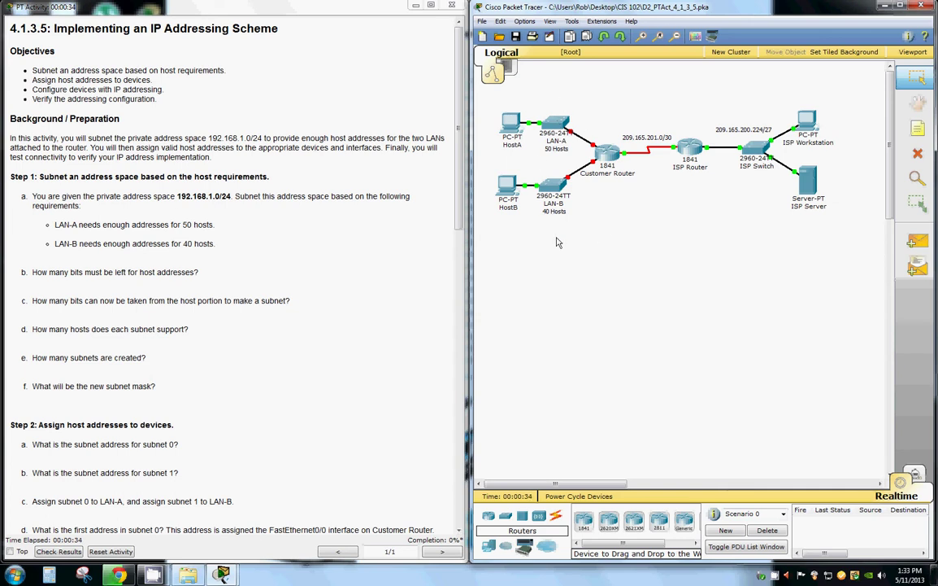
{"action": "mouse_move", "coordinate": [562, 216]}
{"action": "scroll", "coordinate": [335, 279], "scroll_direction": "down", "scroll_amount": 1}
{"action": "scroll", "coordinate": [338, 280], "scroll_direction": "down", "scroll_amount": 1}
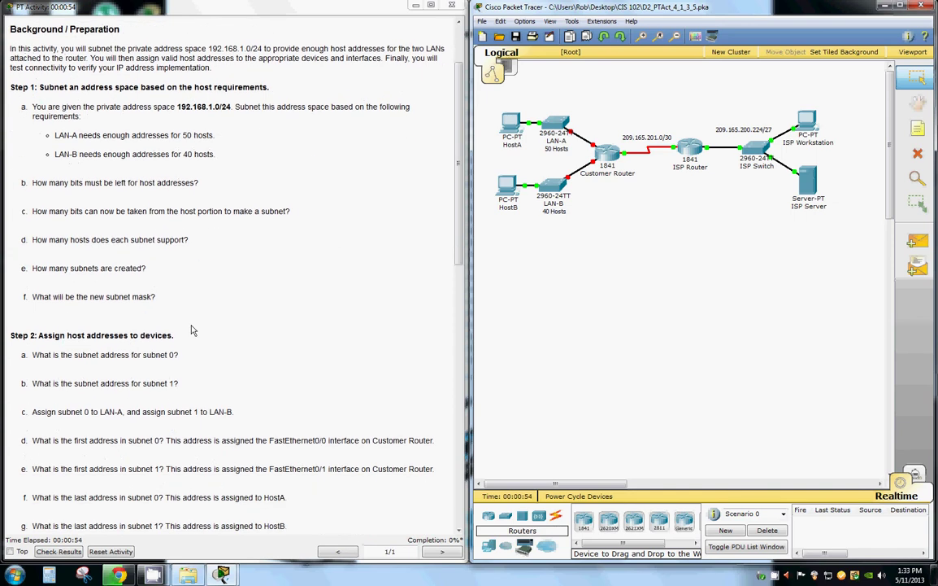
{"action": "mouse_move", "coordinate": [614, 158]}
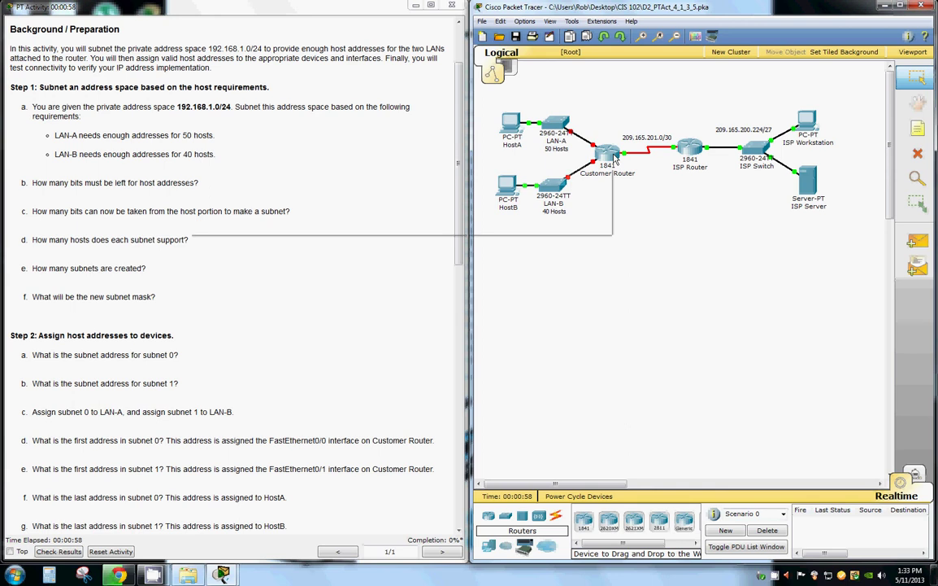
- Open Customer Router's FastEthernet0/0 Config settings and enter 192.168.1.0 as the IP address
{"action": "left_click", "coordinate": [614, 158]}
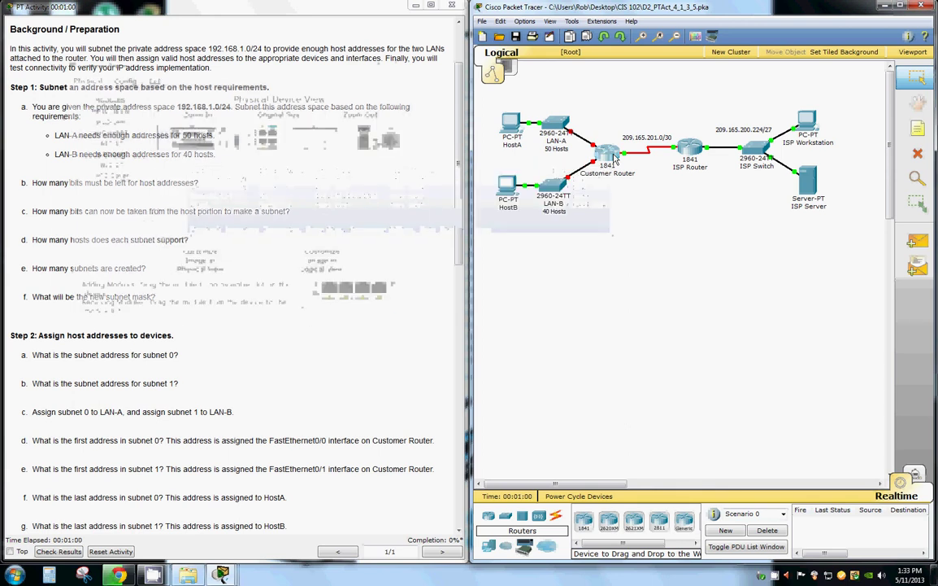
{"action": "left_click", "coordinate": [120, 79]}
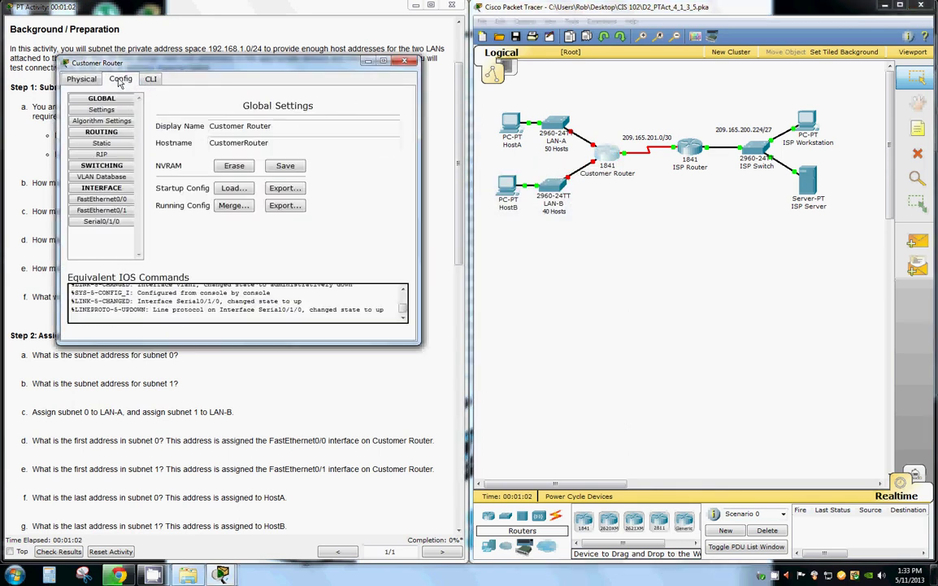
{"action": "left_click", "coordinate": [129, 200]}
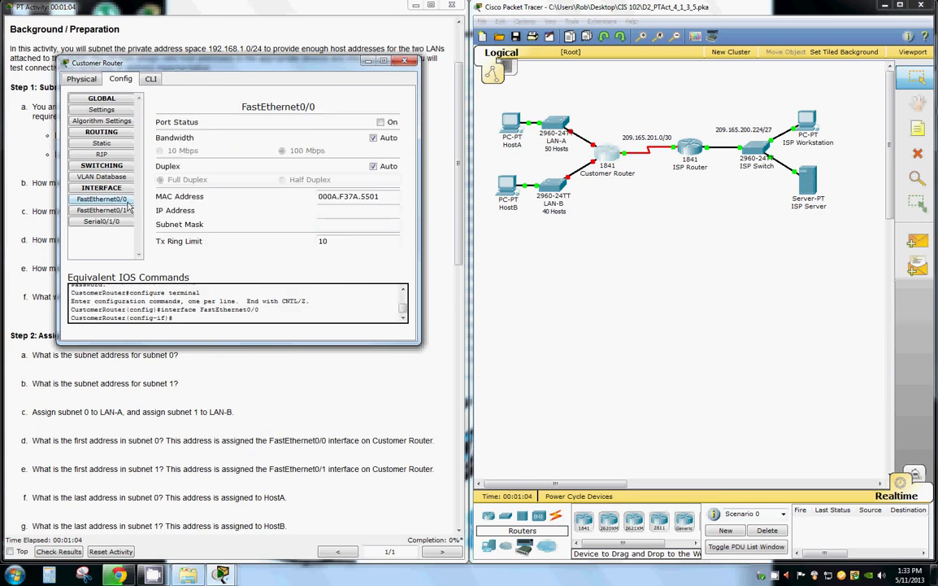
{"action": "left_click", "coordinate": [329, 213]}
{"action": "type", "text": "192.168.1.0"}
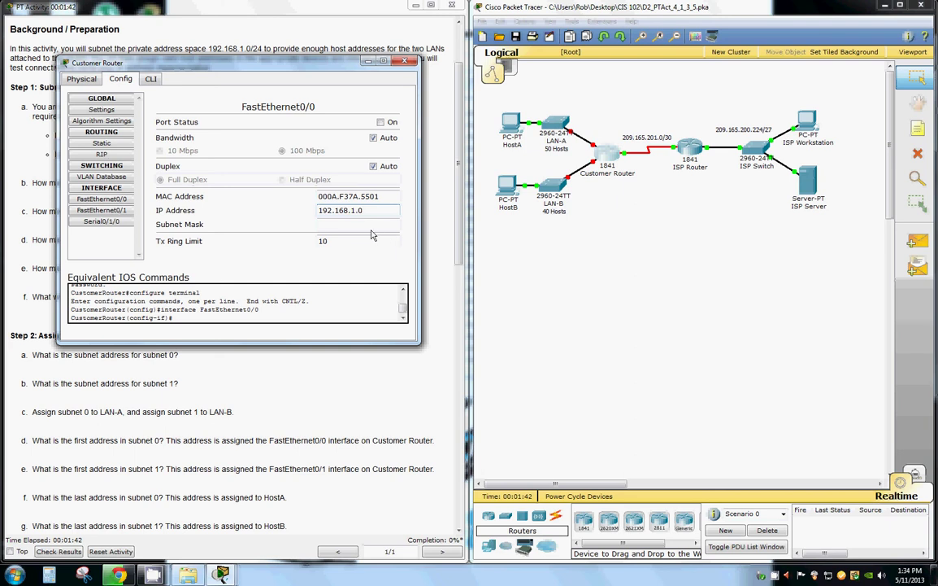
- Correct FastEthernet0/0 to 192.168.1.1 with mask 255.255.255.192, turn the port on, and close the window
{"action": "left_click", "coordinate": [372, 225]}
{"action": "key", "text": "Return"}
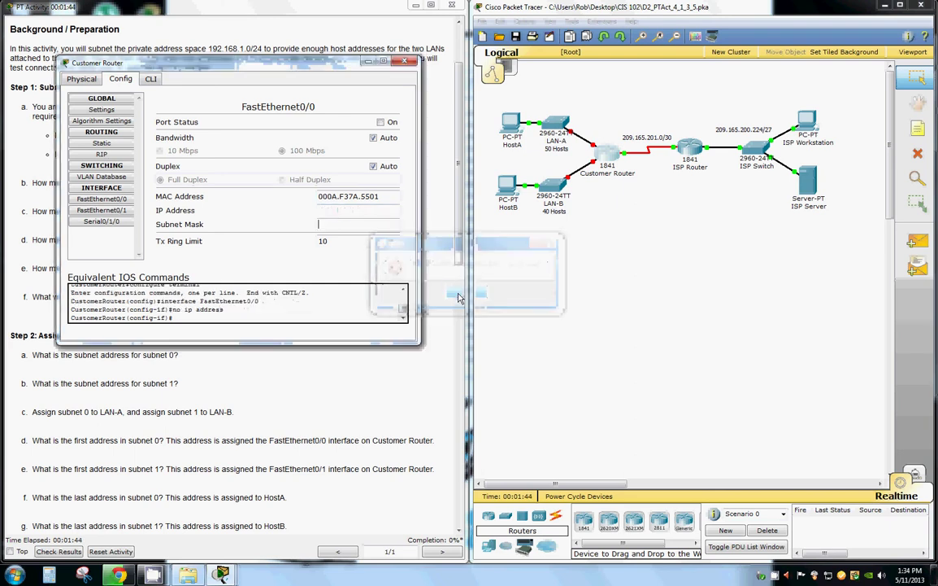
{"action": "type", "text": "1"}
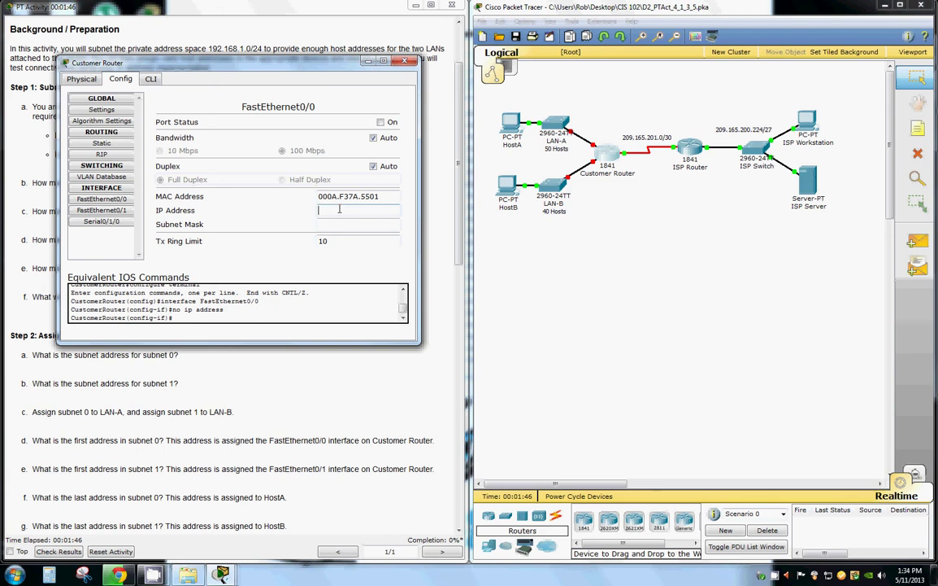
{"action": "type", "text": "92.168.1.1"}
{"action": "key", "text": "Tab"}
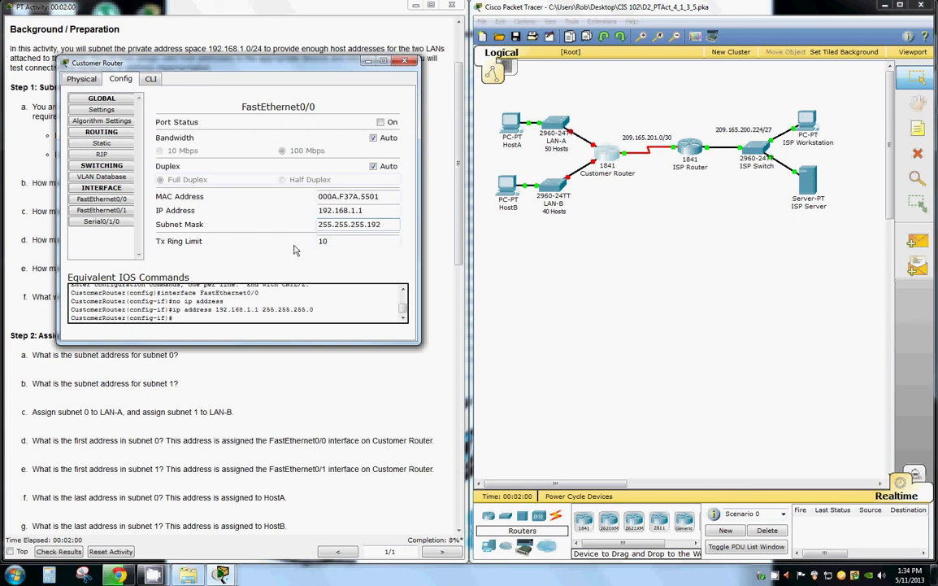
{"action": "key", "text": "Return"}
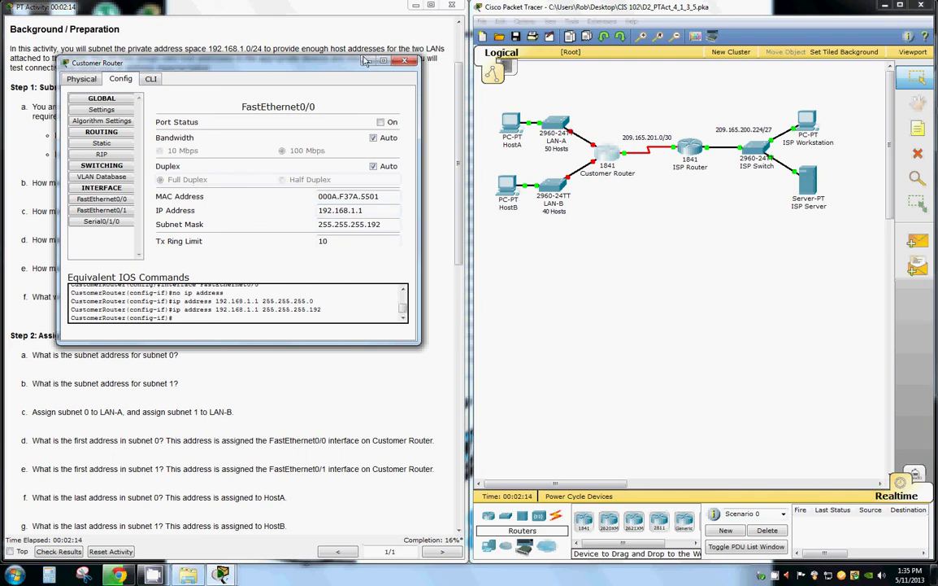
{"action": "left_click", "coordinate": [380, 123]}
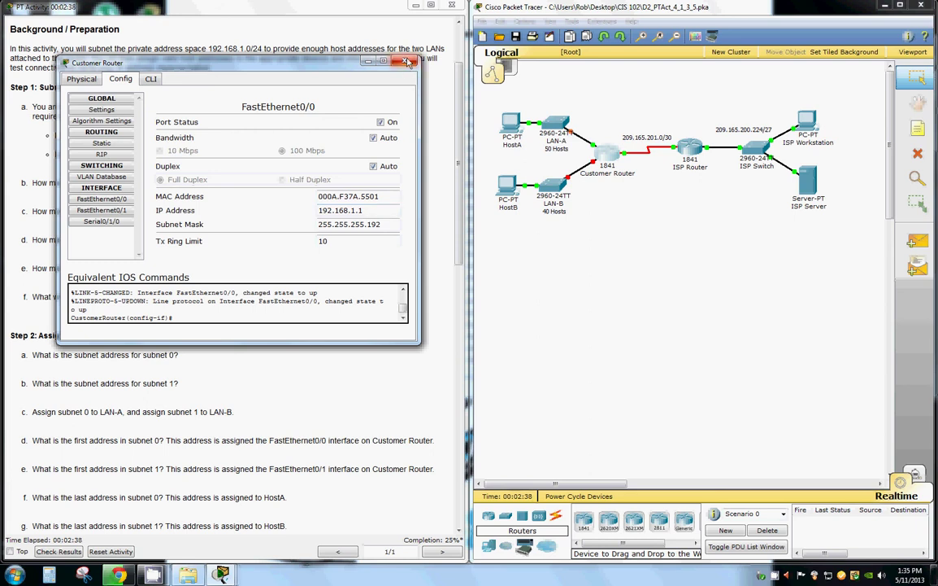
{"action": "left_click", "coordinate": [407, 63]}
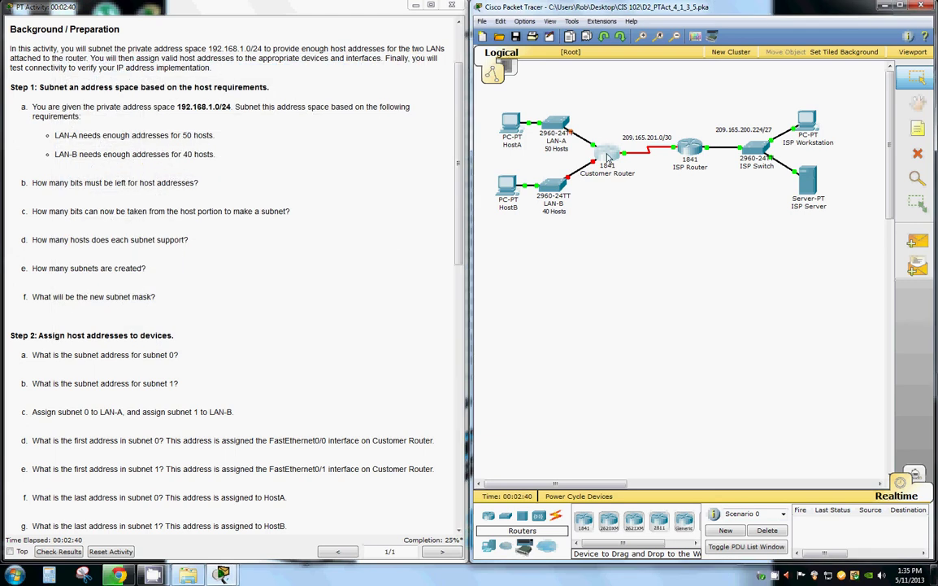
- Turn on FastEthernet0/1 with IP 192.168.1.65 and mask 255.255.255.192, then close the router window
{"action": "left_click", "coordinate": [609, 157]}
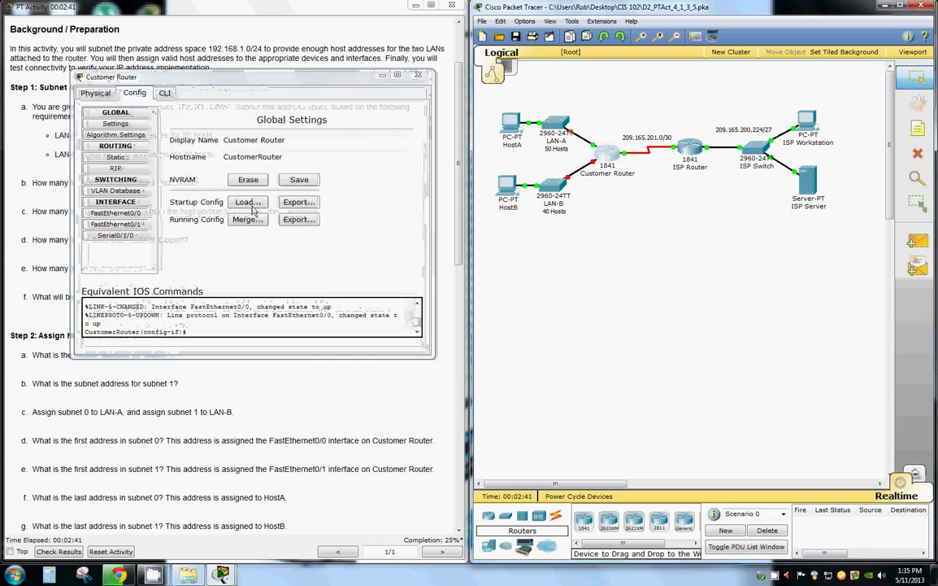
{"action": "left_click", "coordinate": [116, 223]}
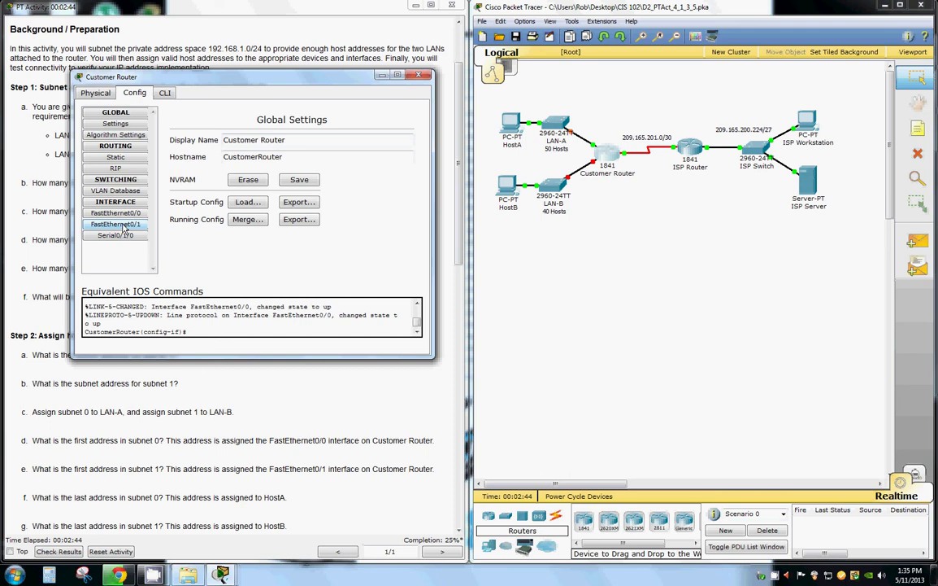
{"action": "left_click", "coordinate": [394, 136]}
{"action": "left_click", "coordinate": [358, 225]}
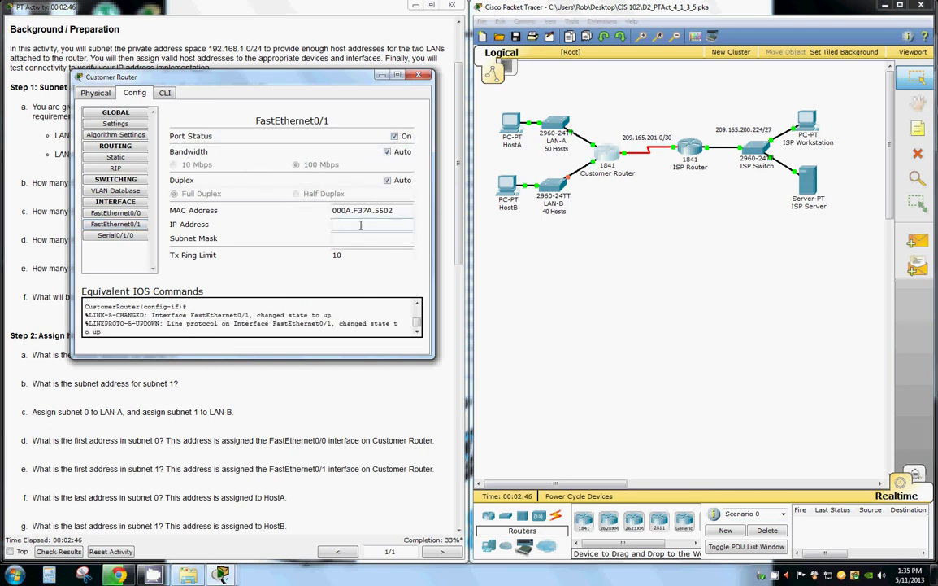
{"action": "type", "text": "192.168.1.65"}
{"action": "left_click", "coordinate": [358, 238]}
{"action": "type", "text": "255.255.255.192"}
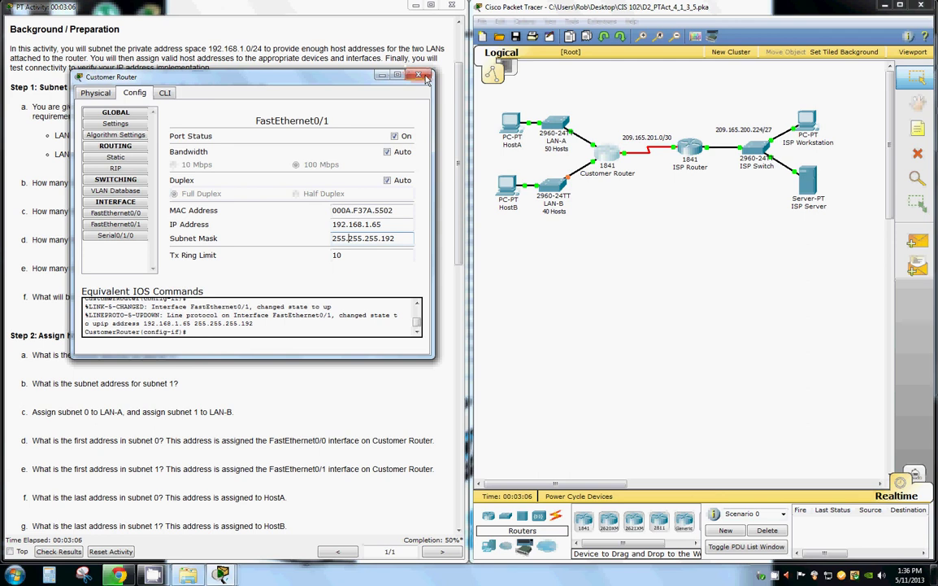
{"action": "left_click", "coordinate": [383, 74]}
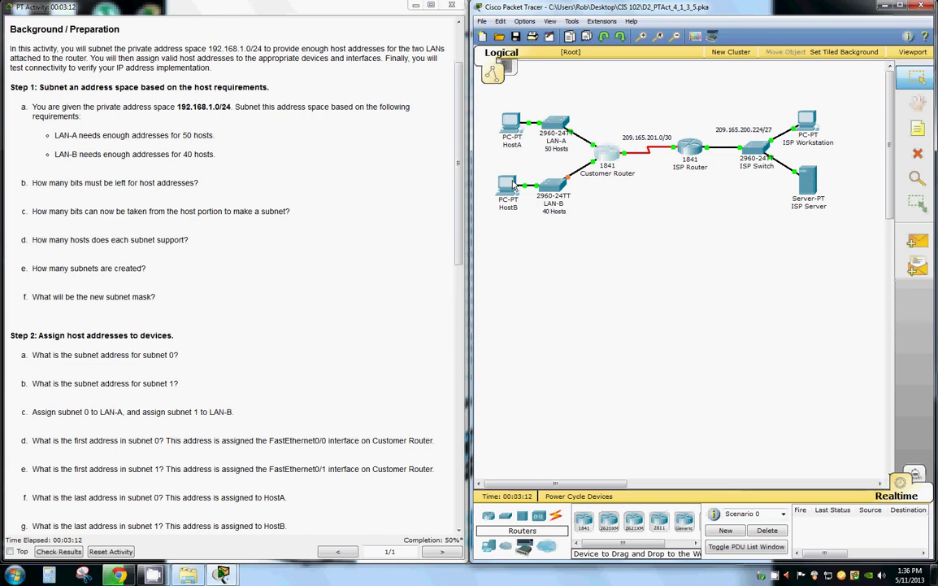
- Open HostA's Desktop IP Configuration and set its IP address to 192.168.1.2
{"action": "left_click", "coordinate": [514, 124]}
{"action": "left_click", "coordinate": [194, 108]}
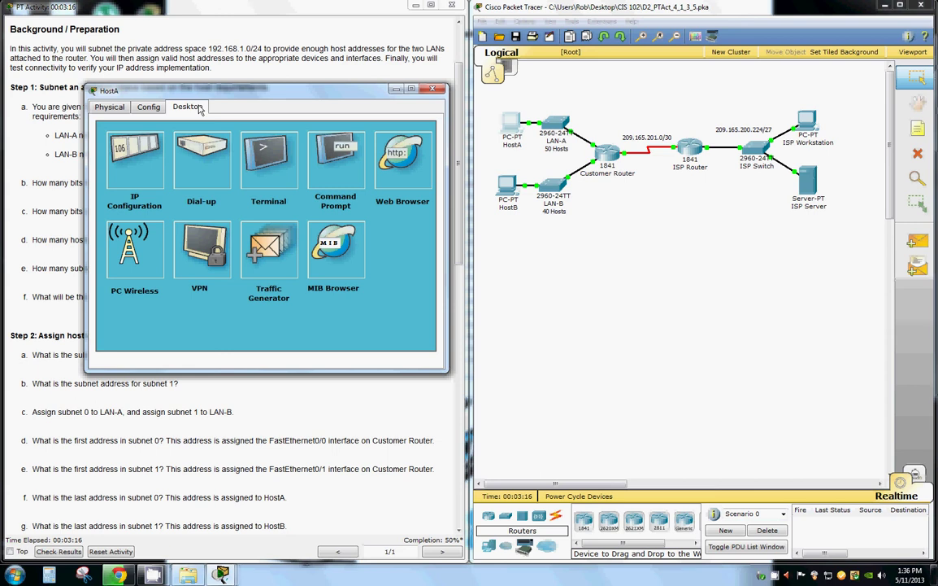
{"action": "left_click", "coordinate": [136, 148]}
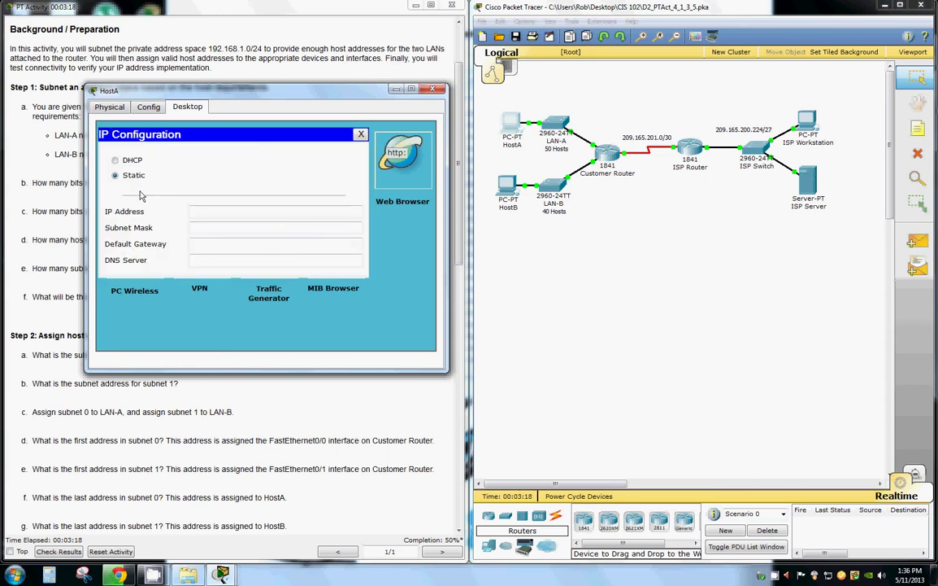
{"action": "left_click", "coordinate": [209, 212]}
{"action": "type", "text": "192.168."}
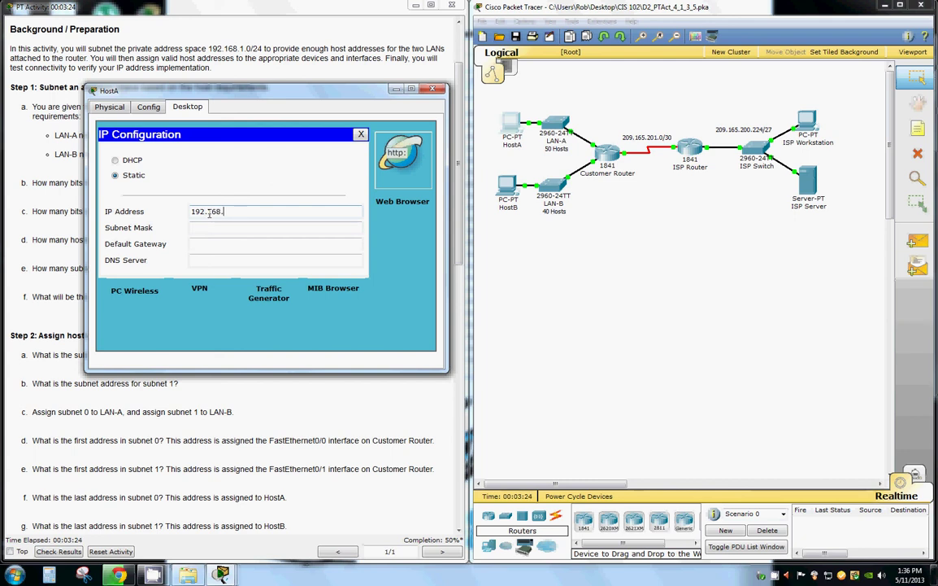
{"action": "type", "text": "1."}
{"action": "type", "text": "2"}
- Enter HostA's subnet mask 255.255.255.192 and default gateway 192.168.1.1
{"action": "left_click", "coordinate": [248, 228]}
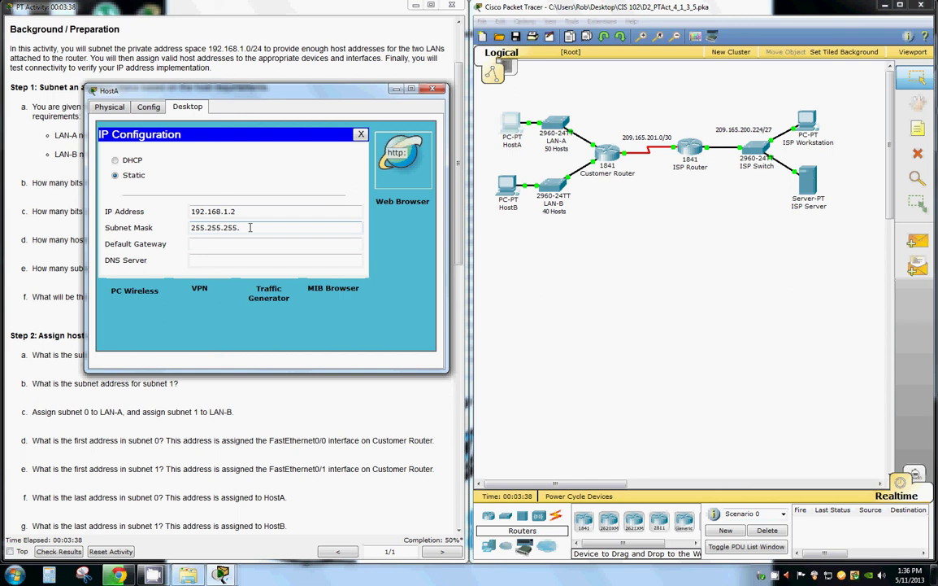
{"action": "type", "text": "192"}
{"action": "left_click", "coordinate": [236, 245]}
{"action": "type", "text": "192"}
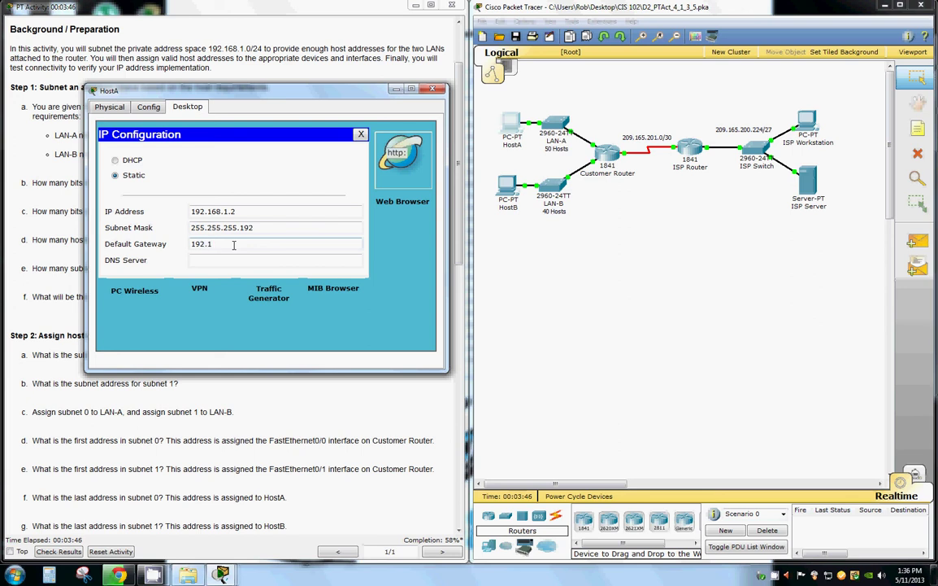
{"action": "key", "text": "BackSpace"}
{"action": "type", "text": "168.1.1"}
- Run 'ping 192.168.1.1' from HostA's Command Prompt, getting 4 of 4 replies with 0% loss
{"action": "left_click", "coordinate": [360, 135]}
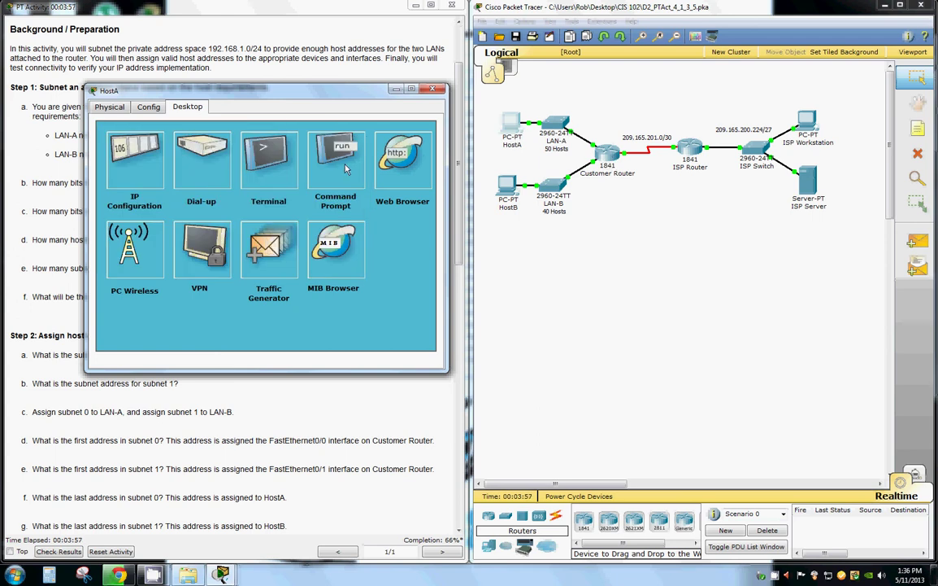
{"action": "left_click", "coordinate": [314, 153]}
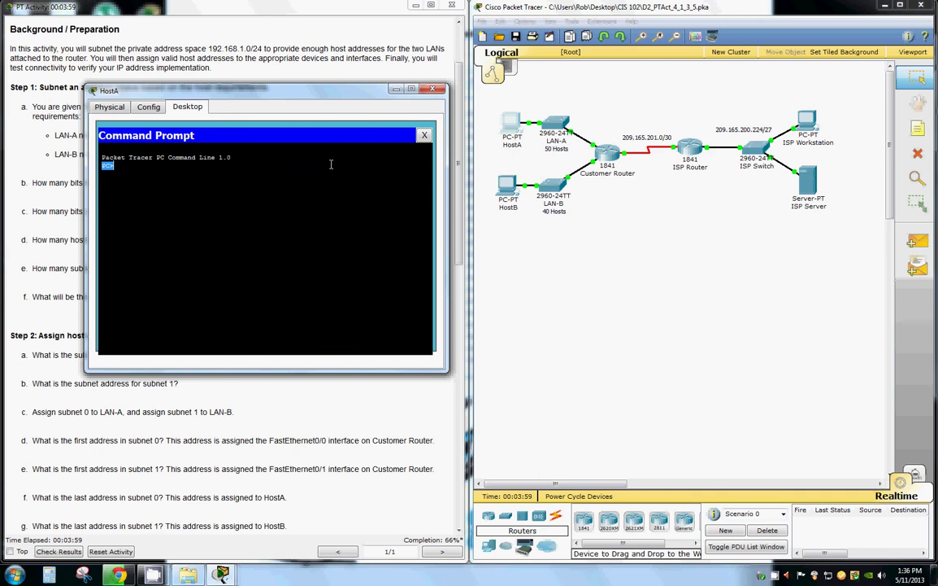
{"action": "type", "text": "ping 192.168.1.1"}
{"action": "key", "text": "Return"}
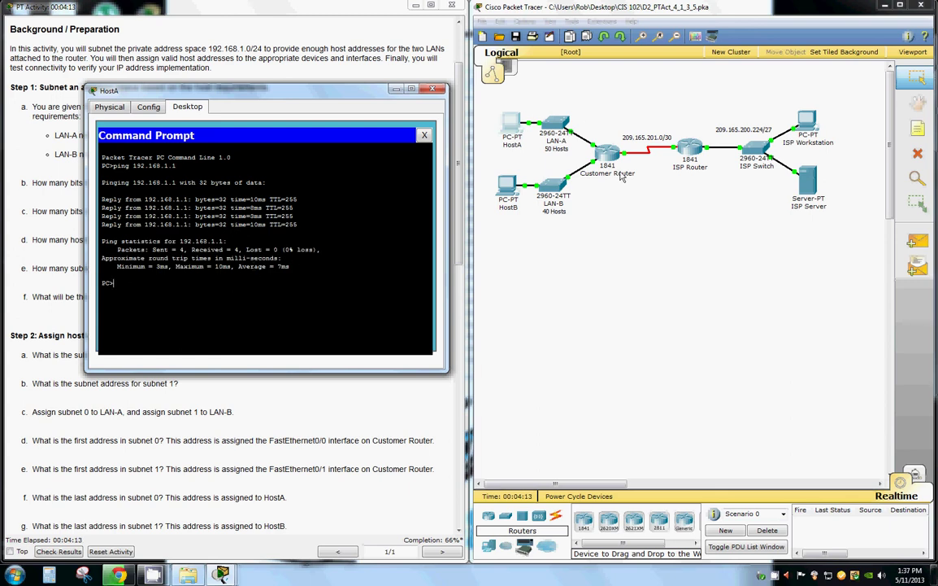
{"action": "left_click", "coordinate": [514, 203]}
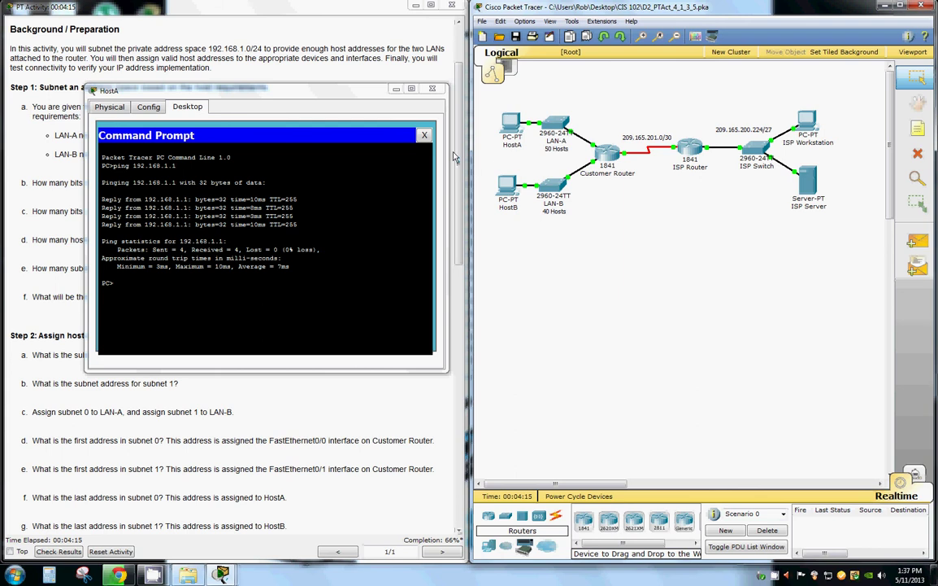
{"action": "left_click", "coordinate": [507, 187]}
- Open HostB's Desktop IP Configuration and set its IP address to 192.168.1.66
{"action": "left_click", "coordinate": [499, 193]}
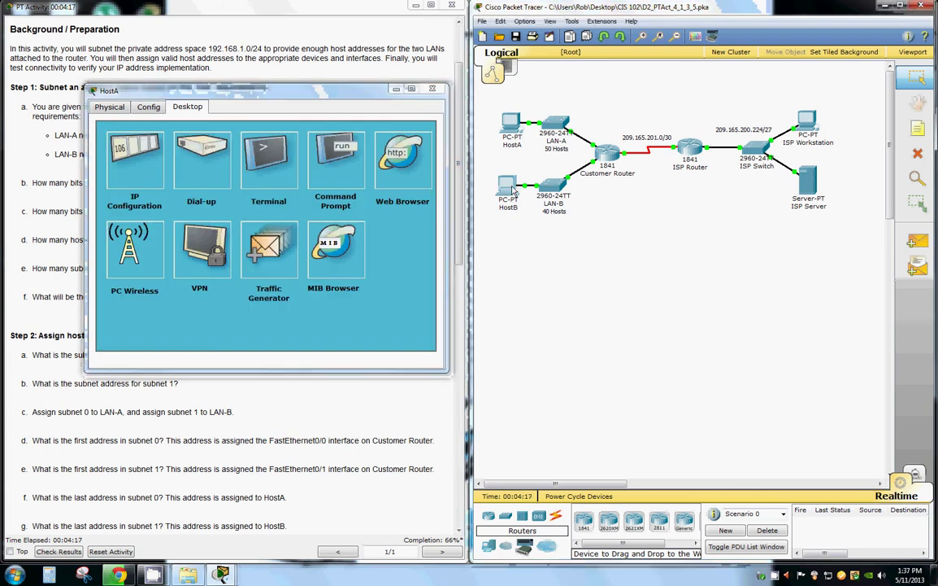
{"action": "left_click", "coordinate": [201, 122]}
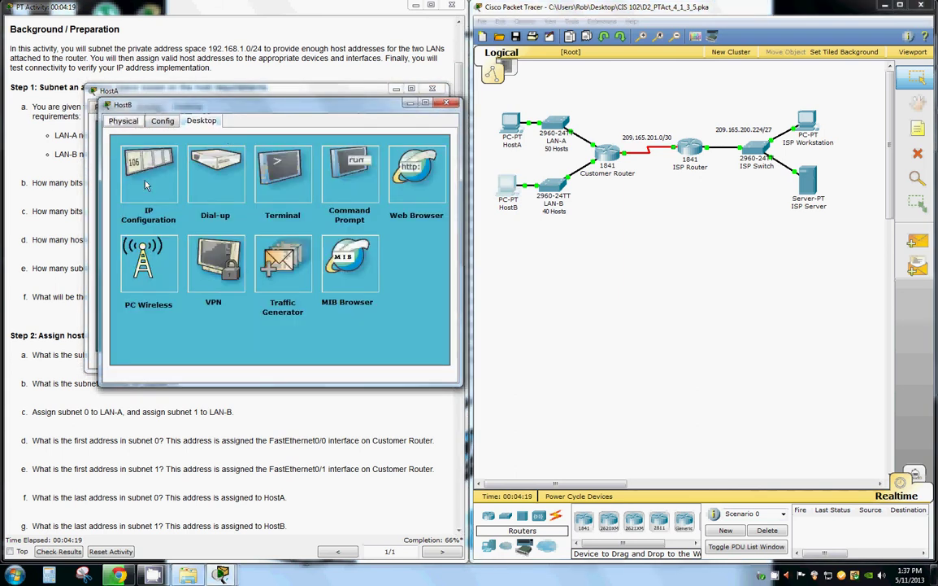
{"action": "left_click", "coordinate": [130, 162]}
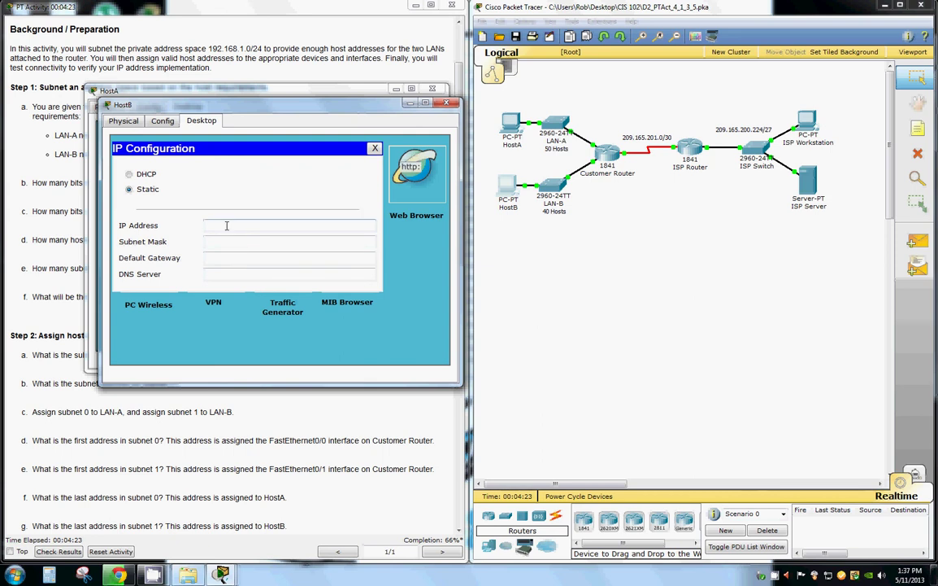
{"action": "type", "text": "192.168.1.66"}
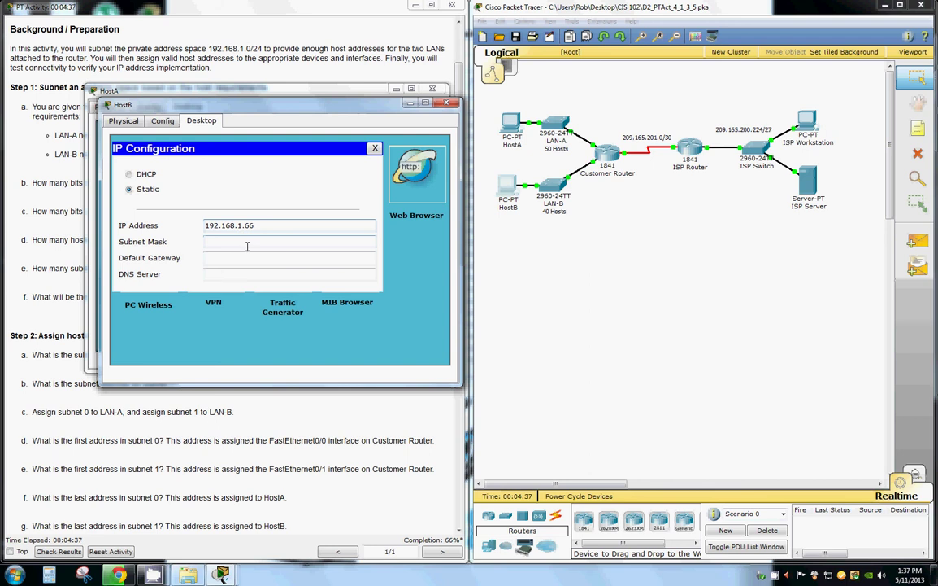
- Set HostB's mask to 255.255.255.192 and gateway to 192.168.1.65, then close the panel
{"action": "left_click", "coordinate": [235, 254]}
{"action": "left_click", "coordinate": [265, 242]}
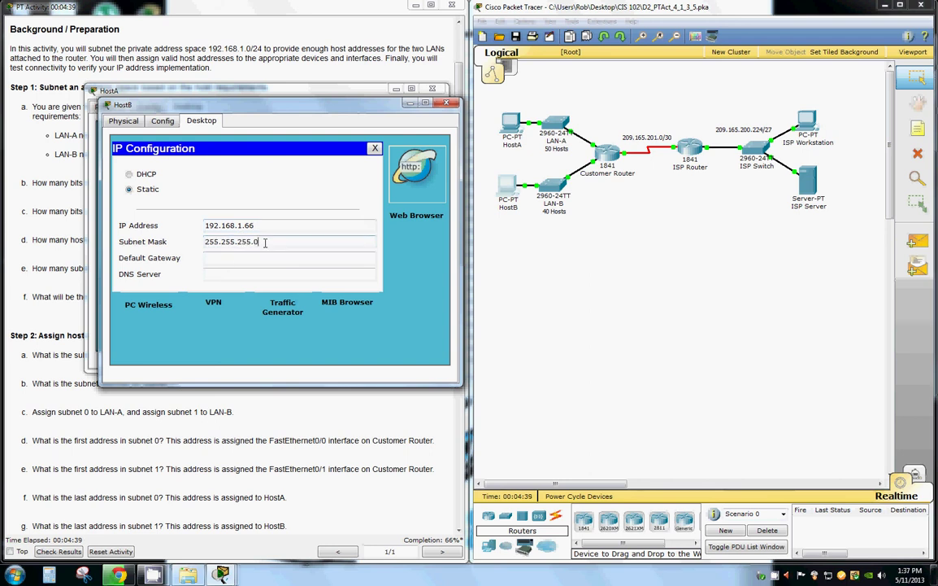
{"action": "key", "text": "BackSpace"}
{"action": "type", "text": "192"}
{"action": "left_click", "coordinate": [250, 257]}
{"action": "type", "text": "19"}
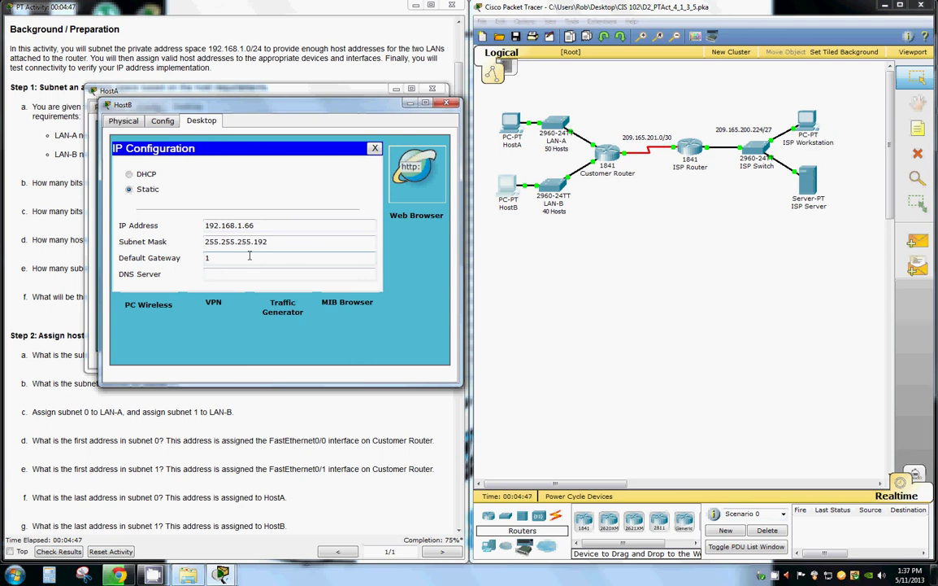
{"action": "type", "text": "2.168.1.65"}
{"action": "left_click", "coordinate": [375, 148]}
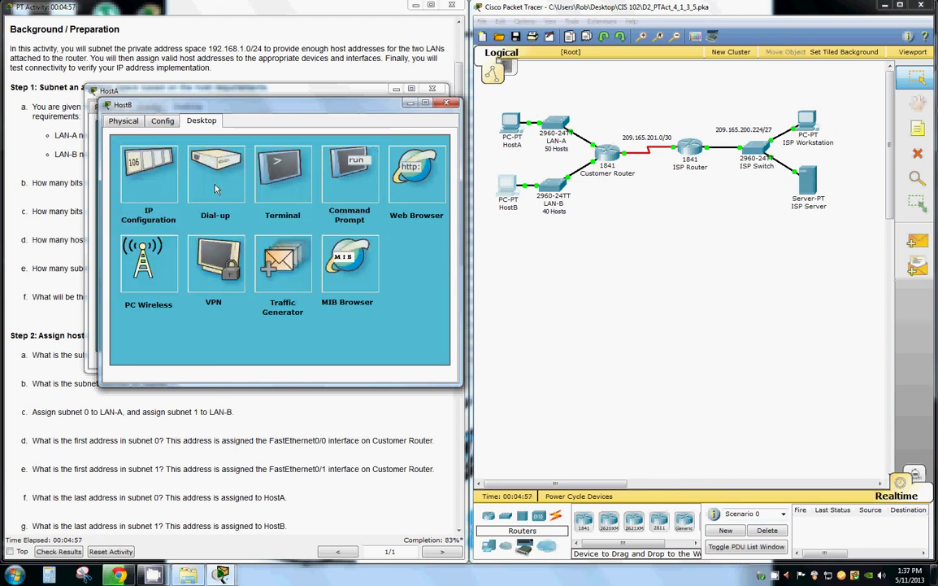
- Run 'ping 192.168.1.64' twice from HostB's Command Prompt, drawing replies from 192.168.1.65
{"action": "left_click", "coordinate": [335, 199]}
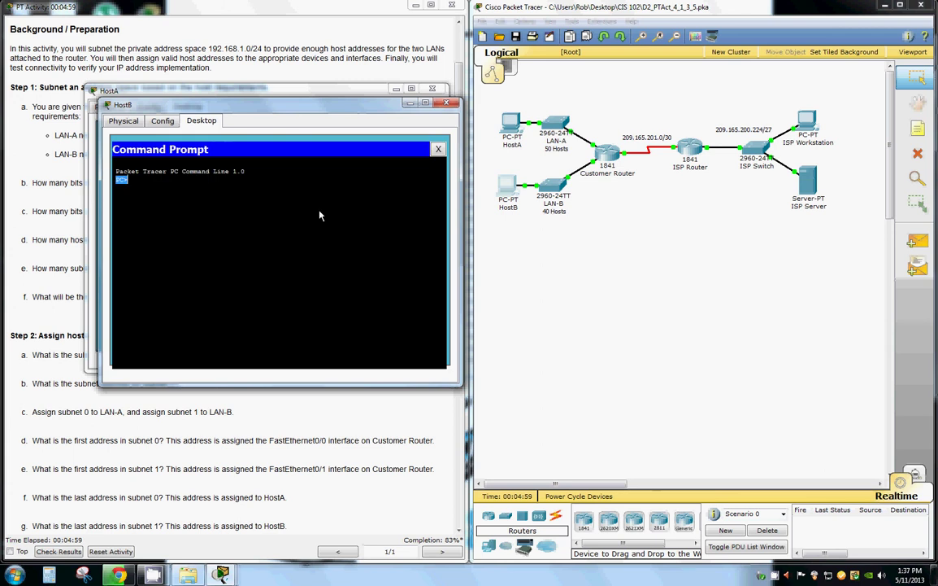
{"action": "left_click", "coordinate": [178, 194]}
{"action": "type", "text": "ping 192.168.1.64"}
{"action": "key", "text": "Return"}
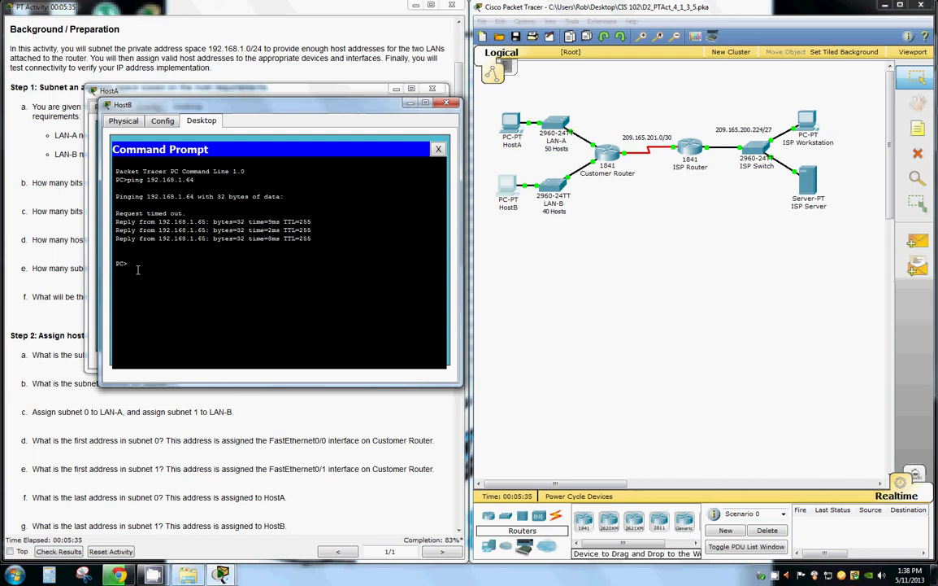
{"action": "key", "text": "Up"}
{"action": "key", "text": "Return"}
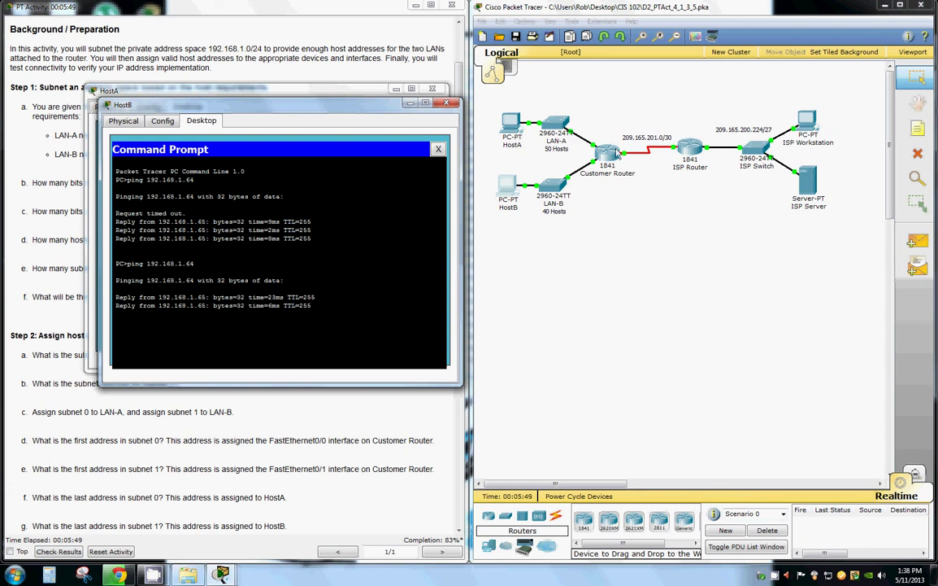
{"action": "left_click", "coordinate": [612, 155]}
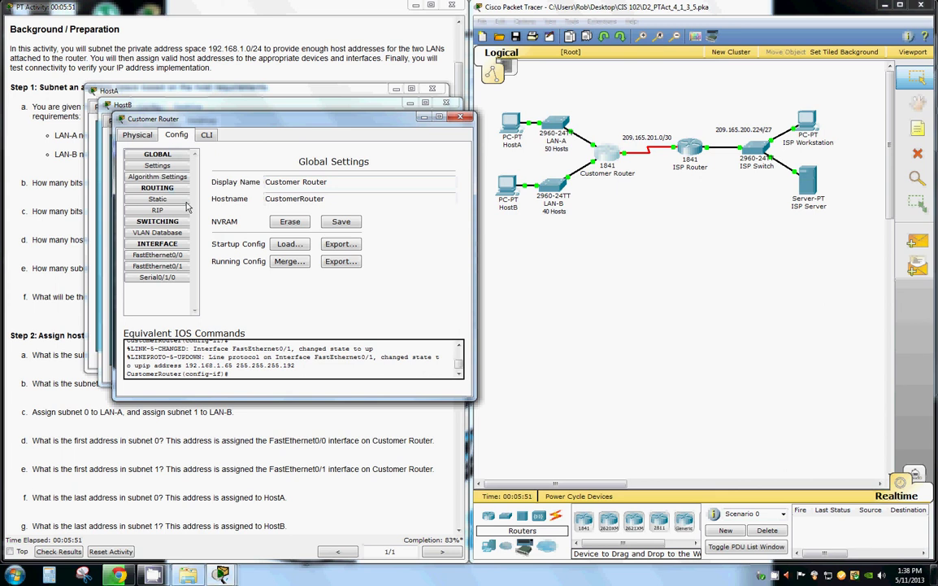
{"action": "left_click", "coordinate": [159, 269]}
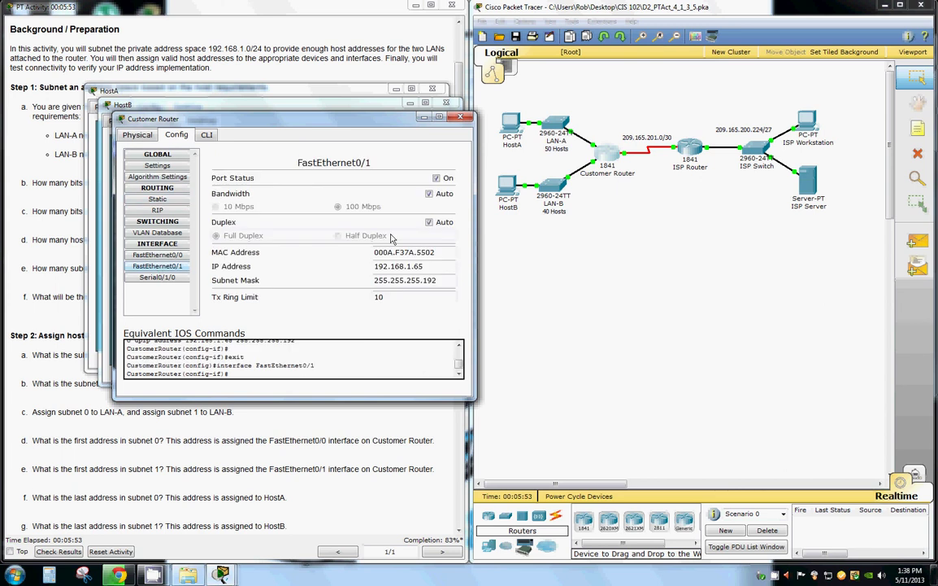
{"action": "left_click", "coordinate": [462, 117]}
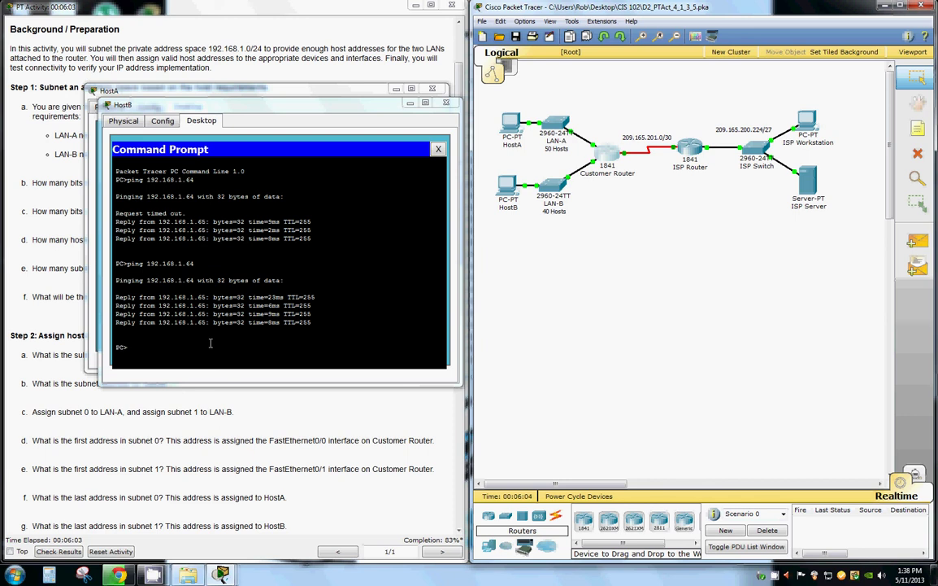
- Change the recalled ping to 'ping 192.168.1.65' and run it, getting 4 of 4 replies
{"action": "left_click", "coordinate": [204, 345]}
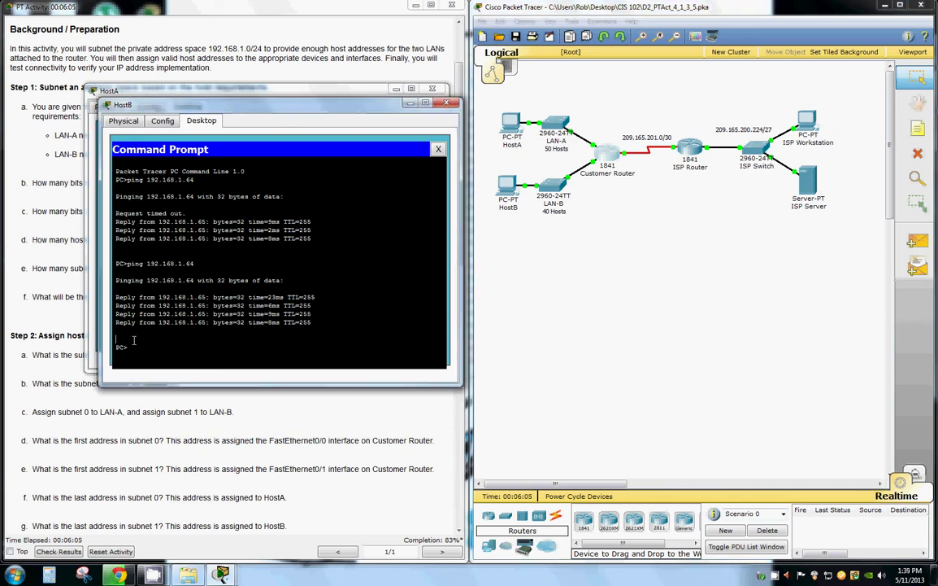
{"action": "key", "text": "Up"}
{"action": "key", "text": "BackSpace"}
{"action": "type", "text": "5"}
{"action": "key", "text": "Return"}
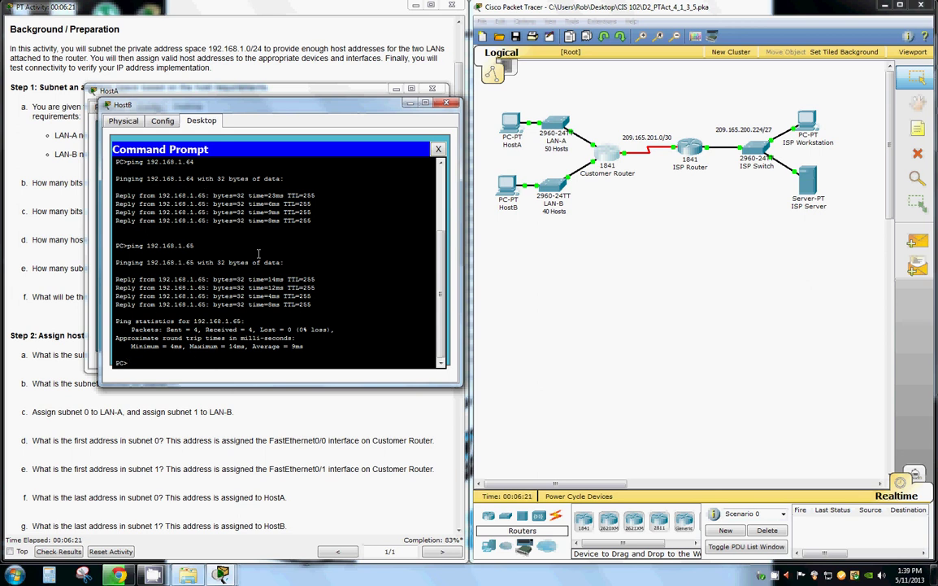
- Close the HostB and HostA windows and scroll the activity instructions down to Step 3
{"action": "left_click", "coordinate": [453, 106]}
{"action": "left_click", "coordinate": [433, 90]}
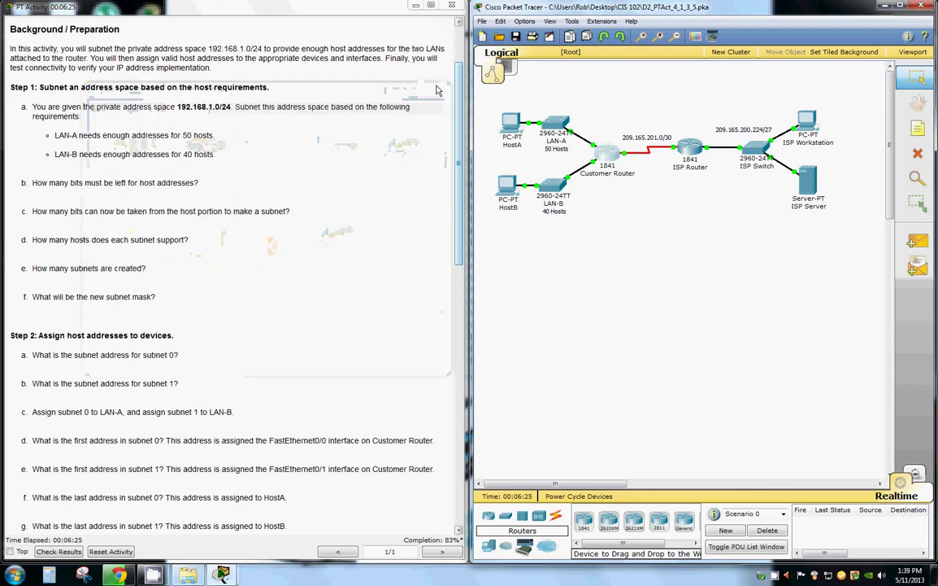
{"action": "left_click_drag", "start_coordinate": [457, 167], "coordinate": [465, 278]}
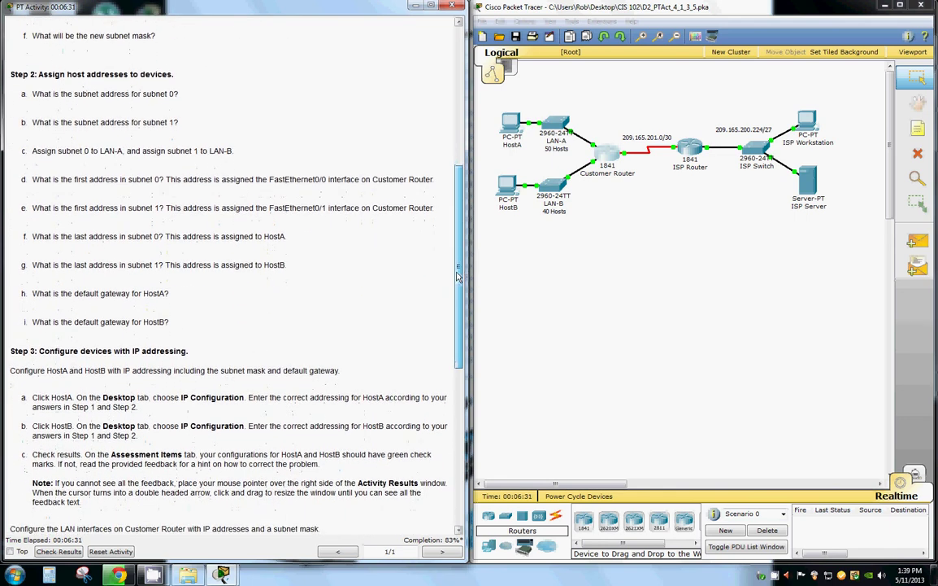